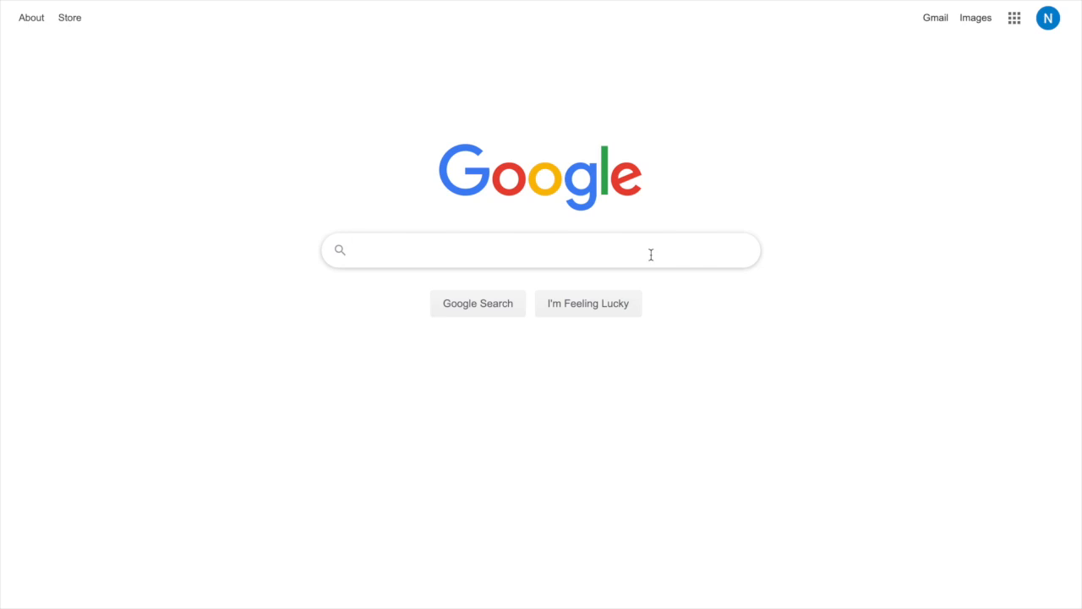
Step: Search Google for "quizlet mitosis" and open the first Mitosis Flashcards result on Quizlet
text(qui)
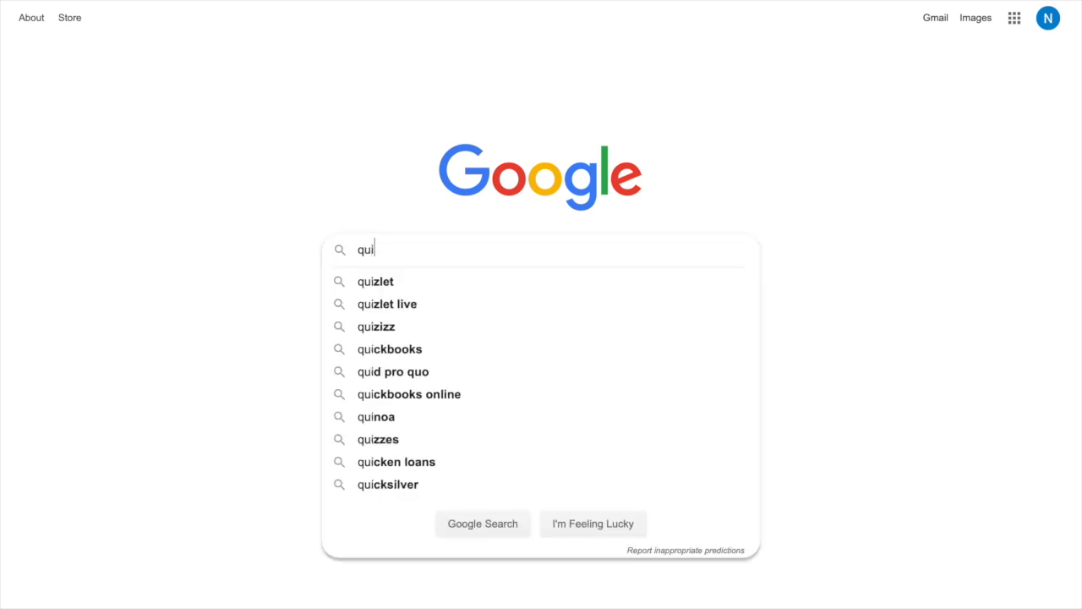
text(zlet )
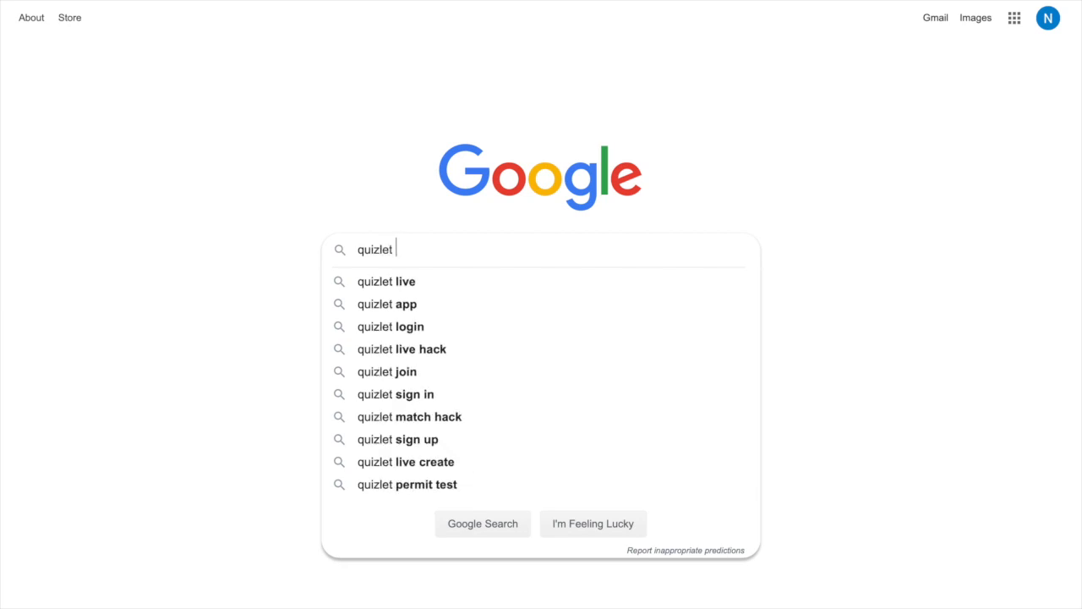
text(mitosis)
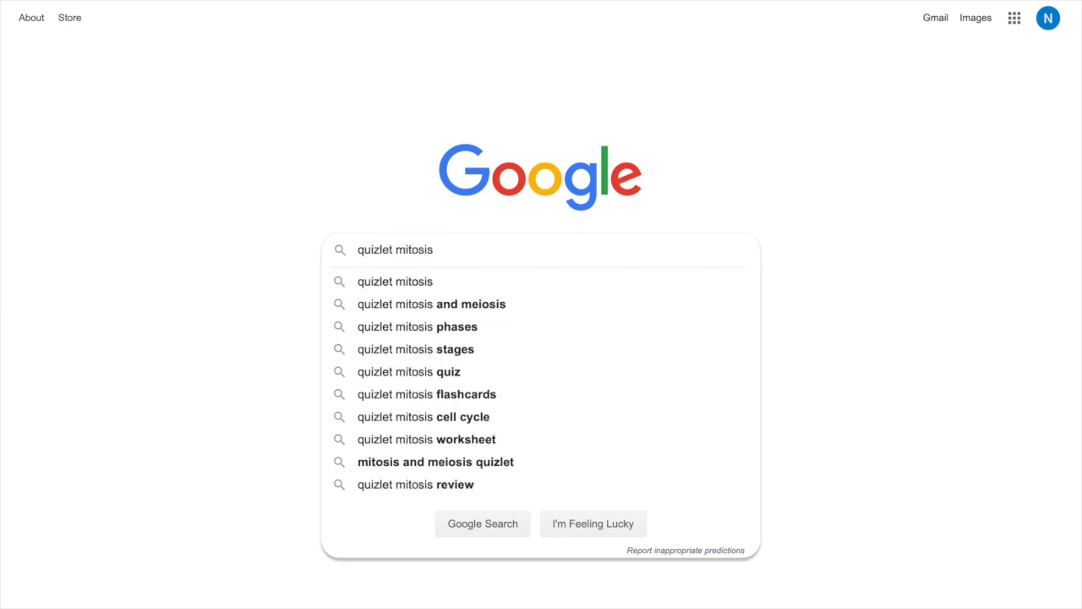
click(432, 287)
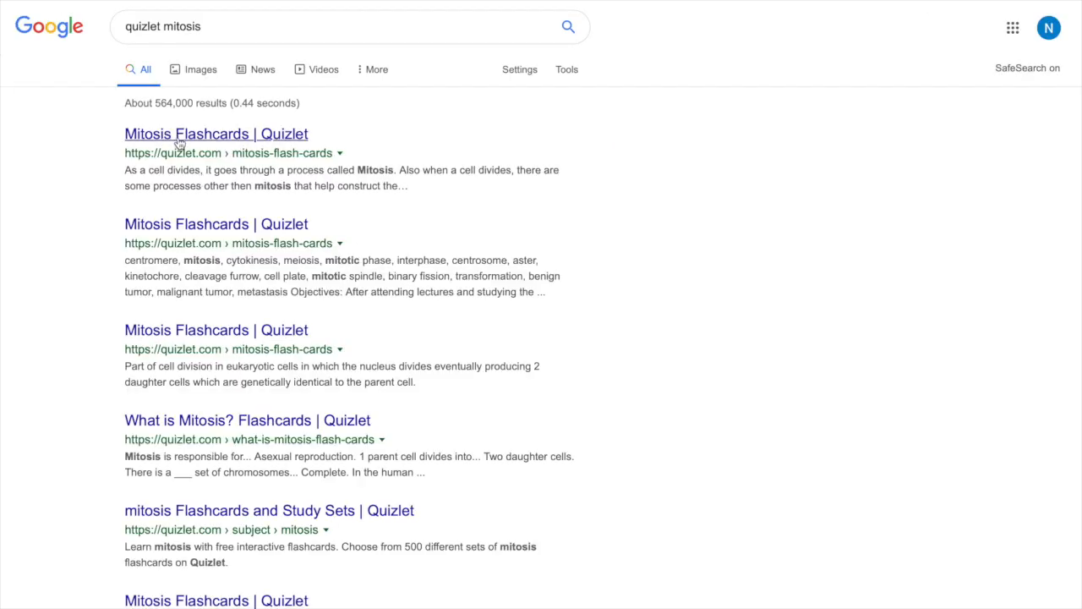
click(180, 143)
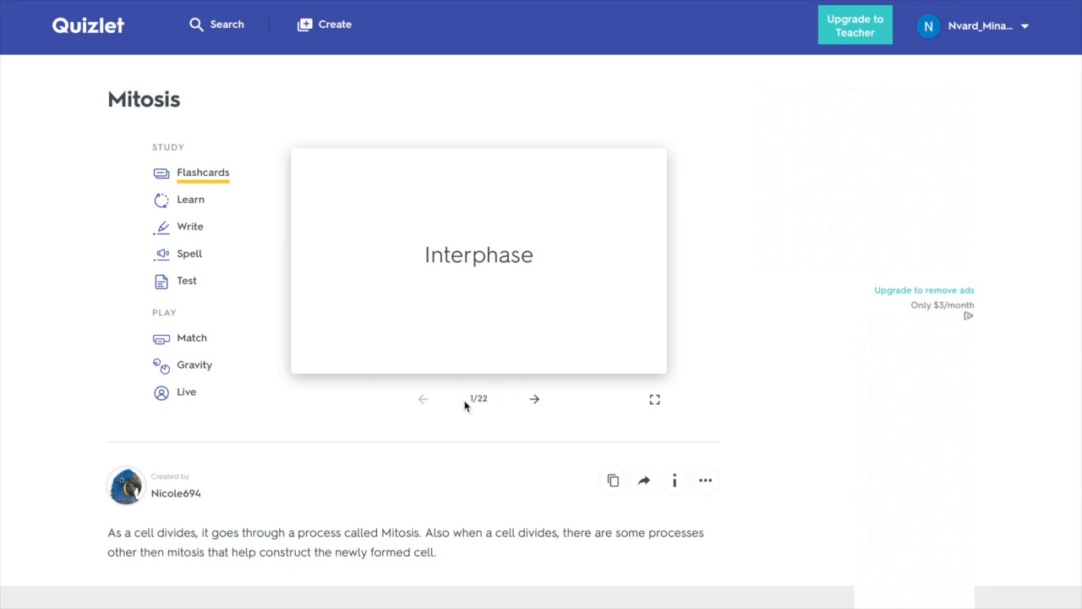
Step: Flip the Interphase and Prophase flashcards to read their definitions and turn each back to its term
click(533, 346)
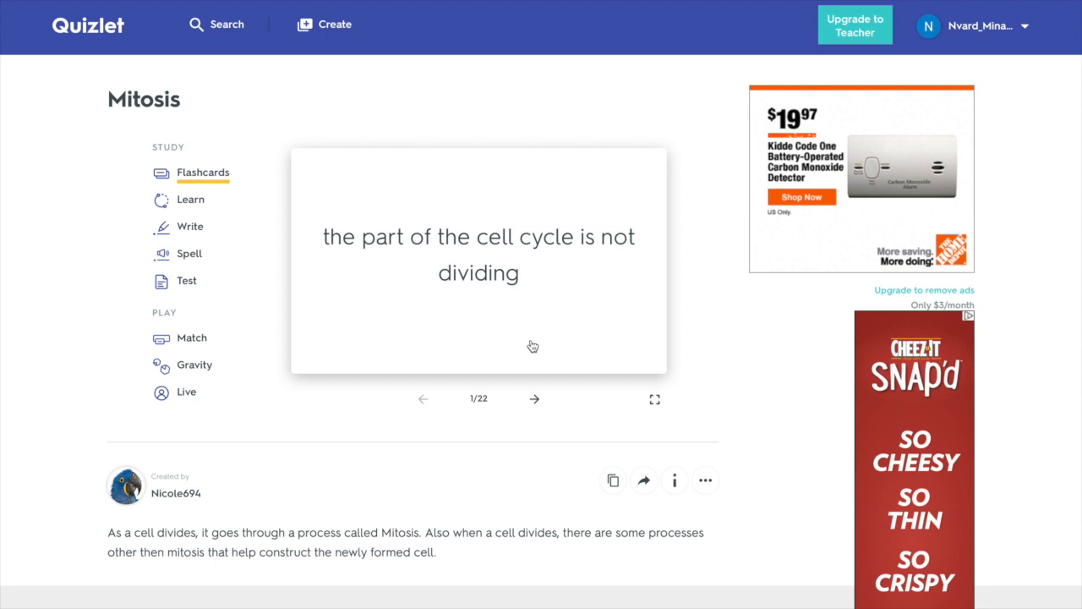
click(533, 346)
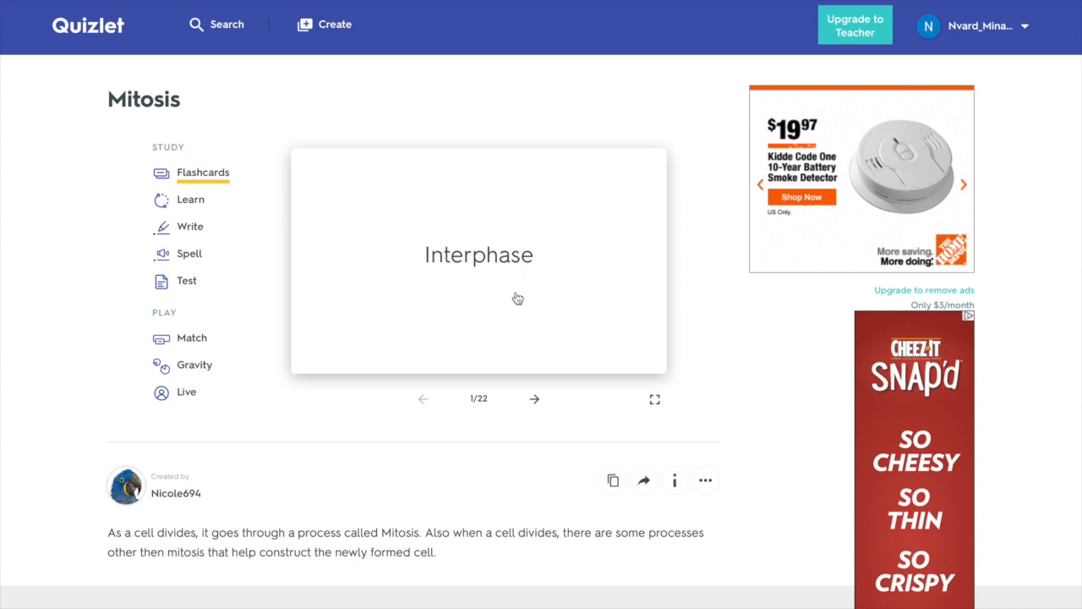
click(535, 399)
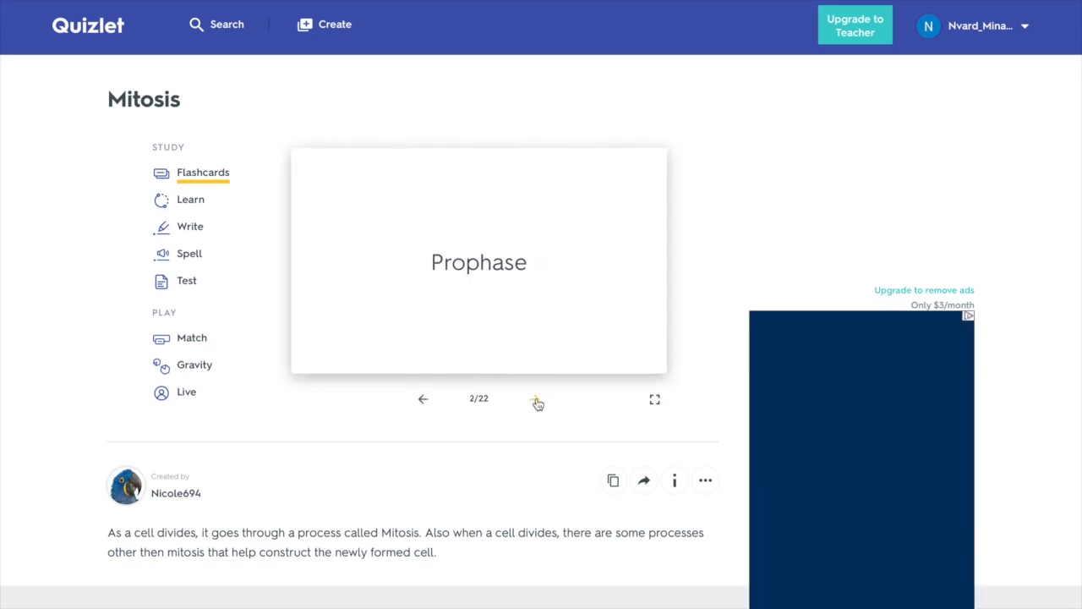
click(537, 313)
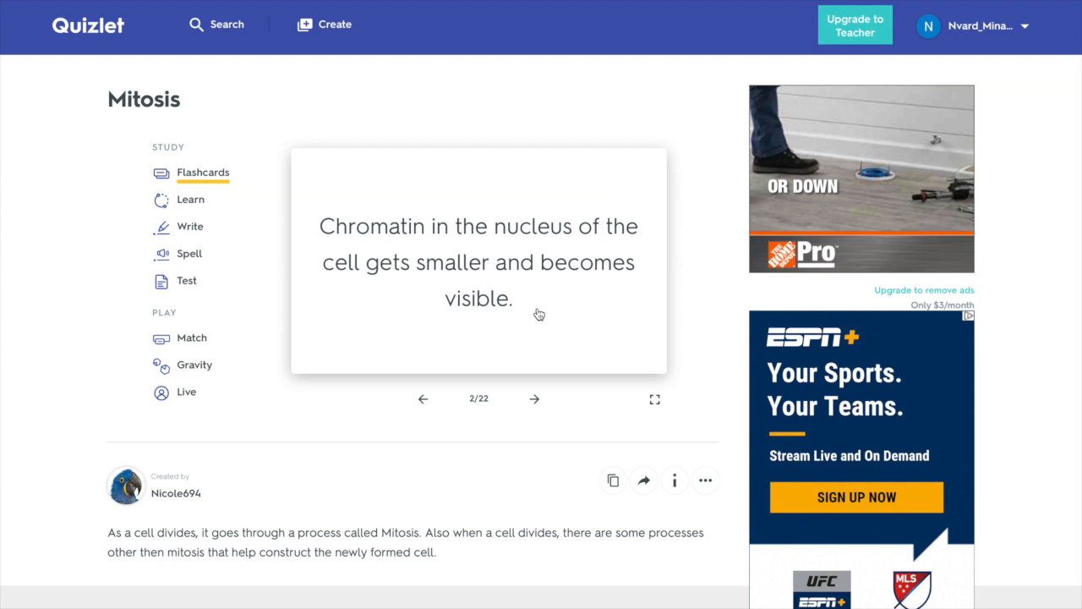
click(538, 314)
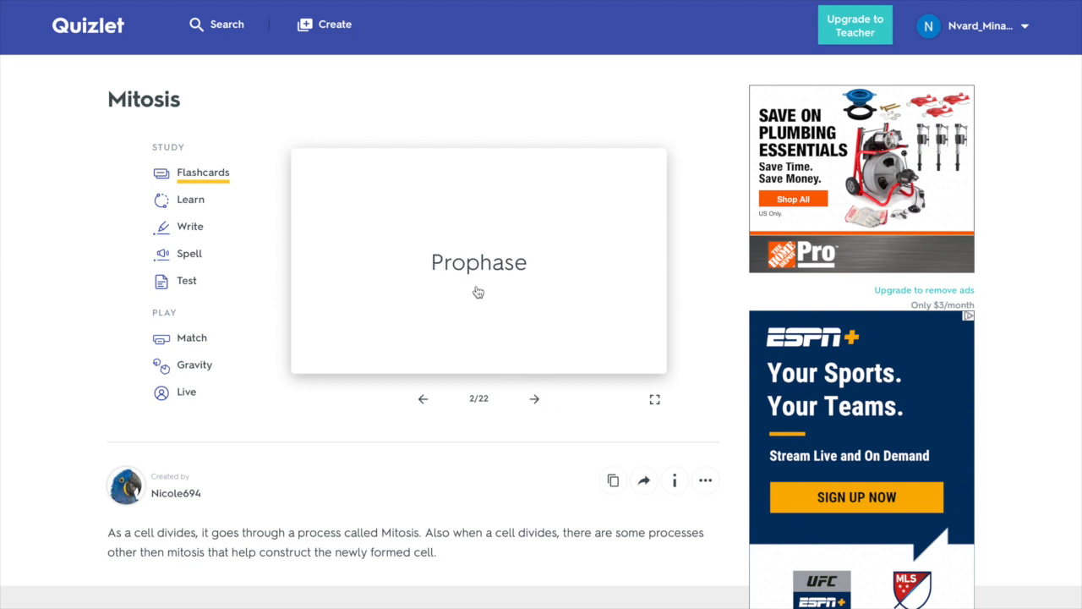
Step: Start the Learn study mode for the Mitosis set and continue to its first question
click(187, 203)
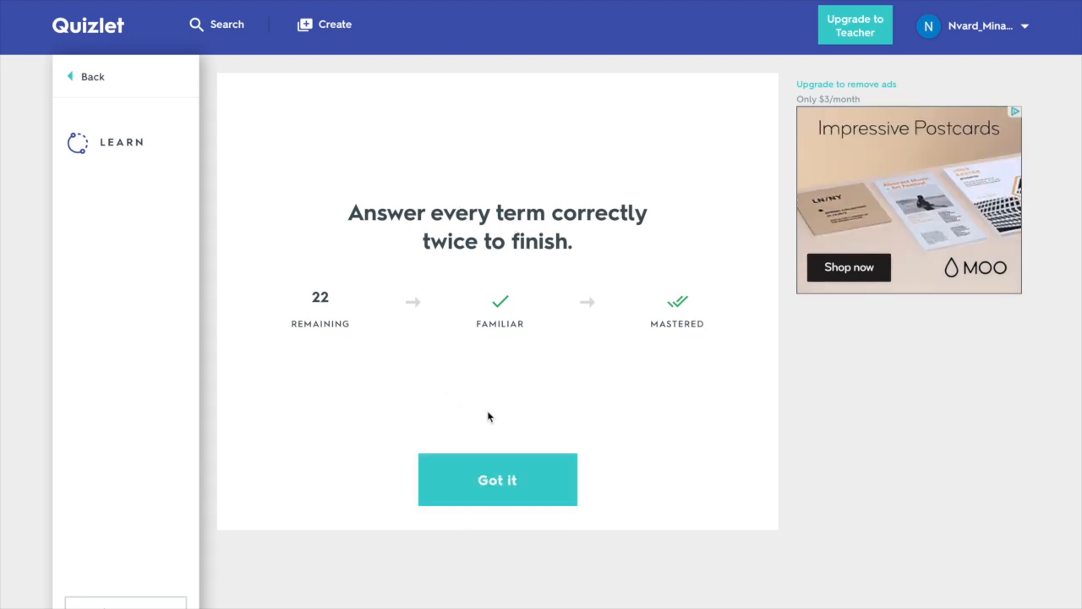
click(495, 480)
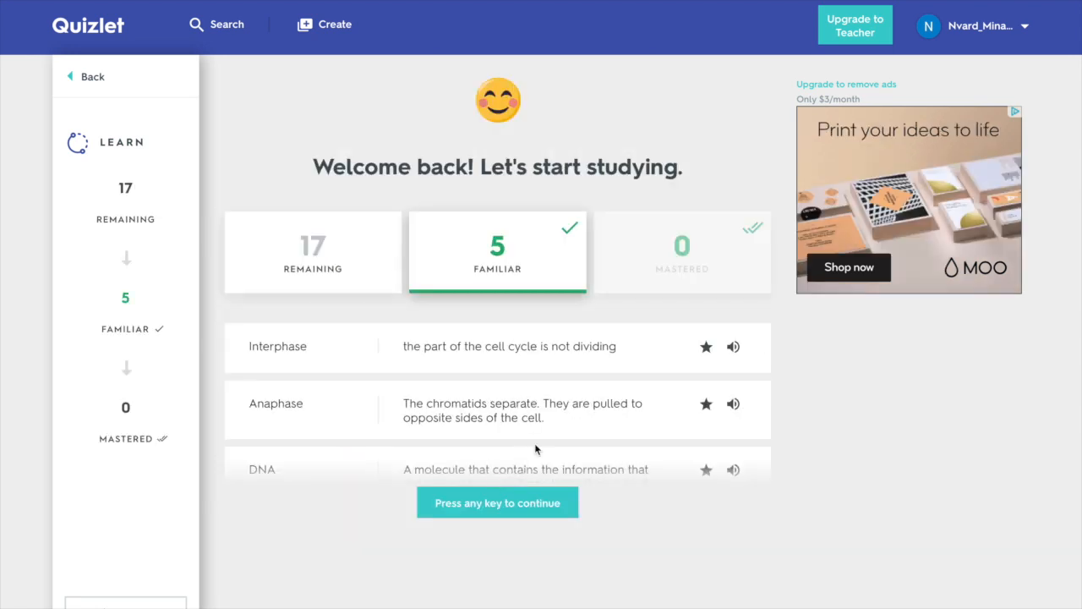
click(497, 504)
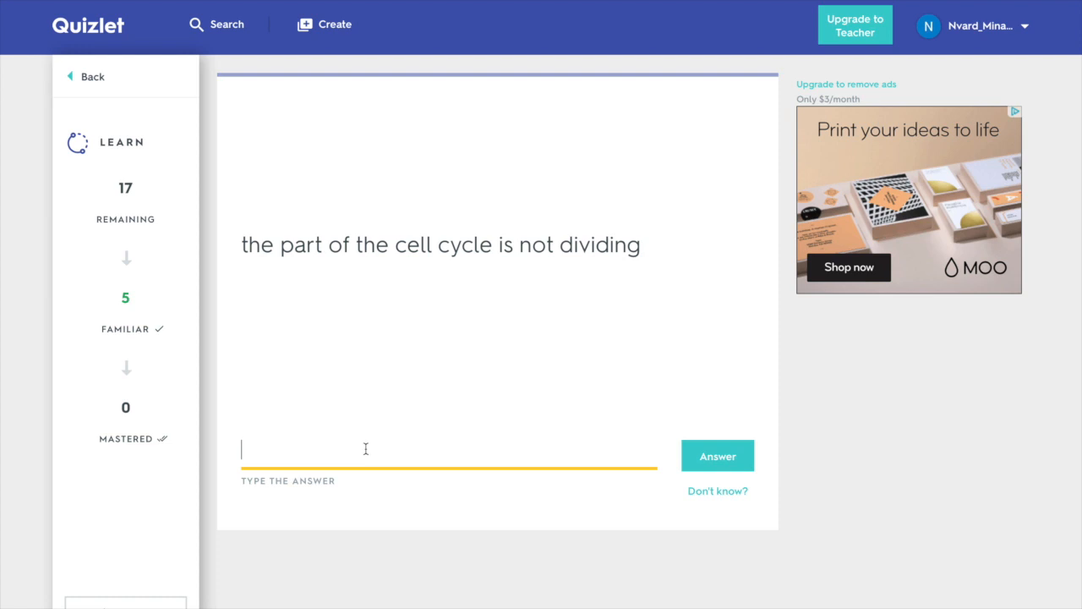
Step: Answer the non-dividing cell cycle question with Interphase and the dividing nucleus question with Mitosis, and leave Learn mode
text(Interphase)
click(708, 457)
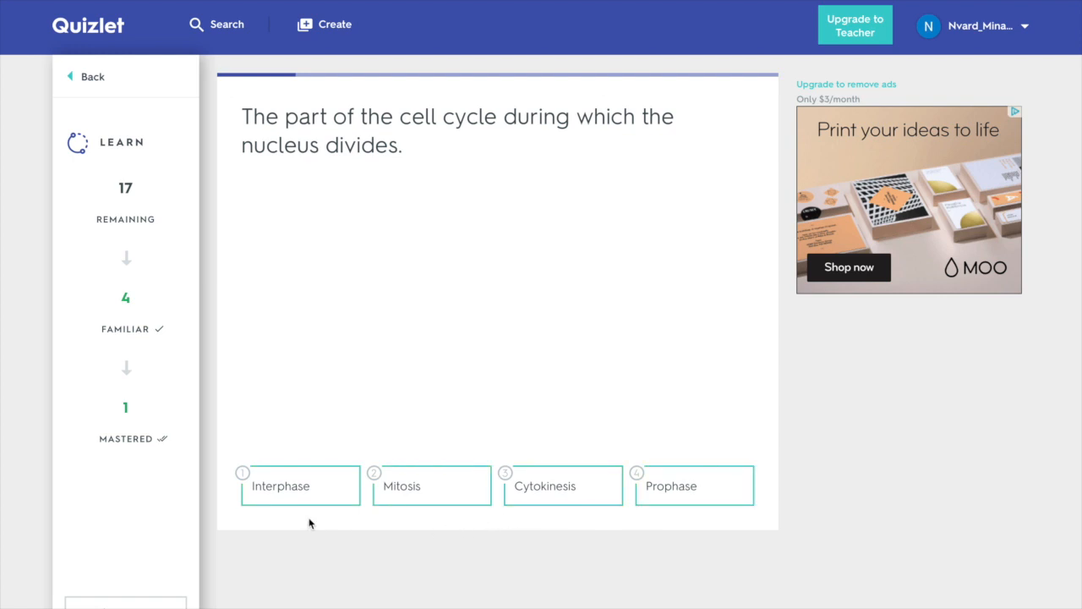
click(447, 488)
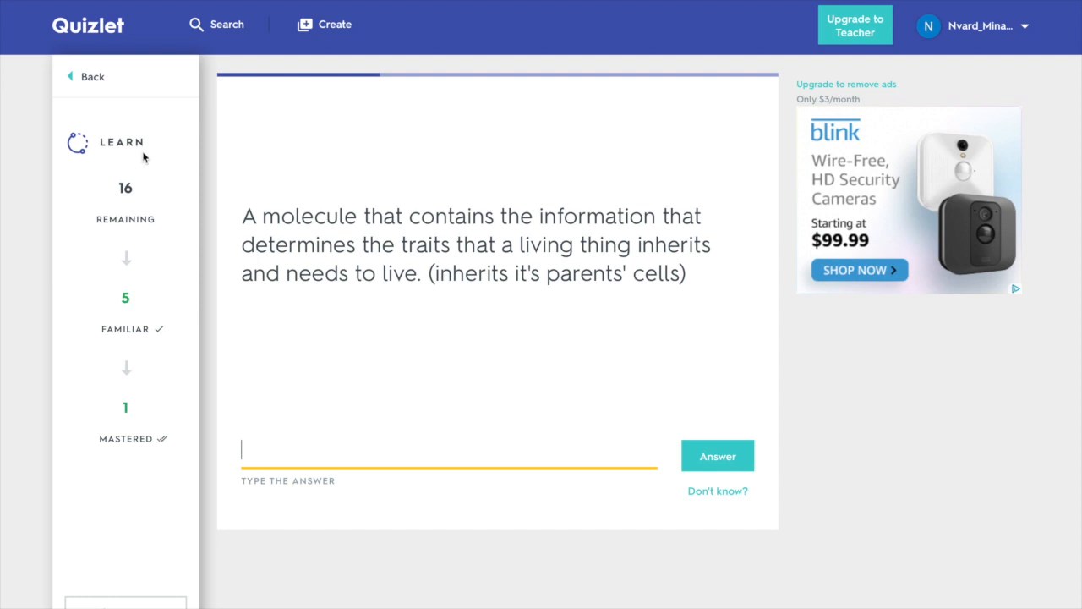
click(72, 84)
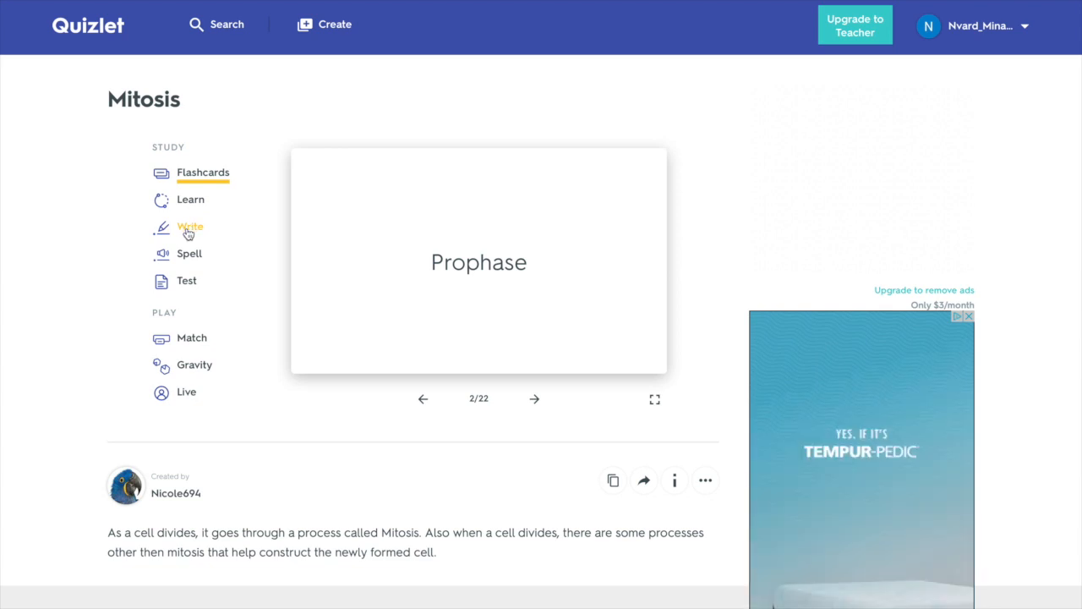
Step: Start the Write study mode, answer the "Prophase, metaphase, anaphase, telophase" prompt with Mitosis, and continue to the following prompt
click(188, 234)
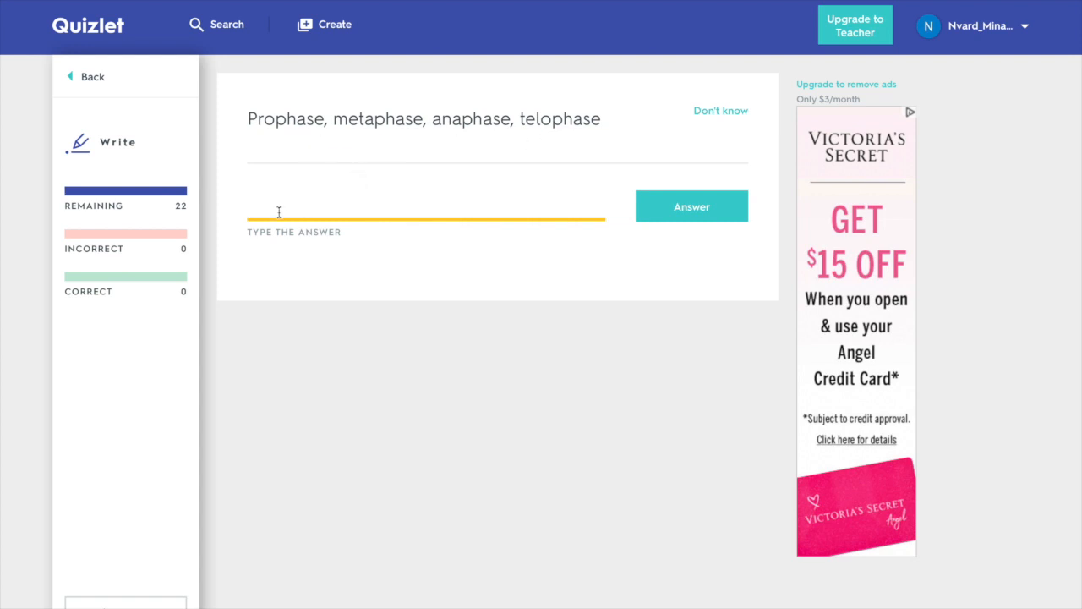
text(Mitosis)
click(668, 214)
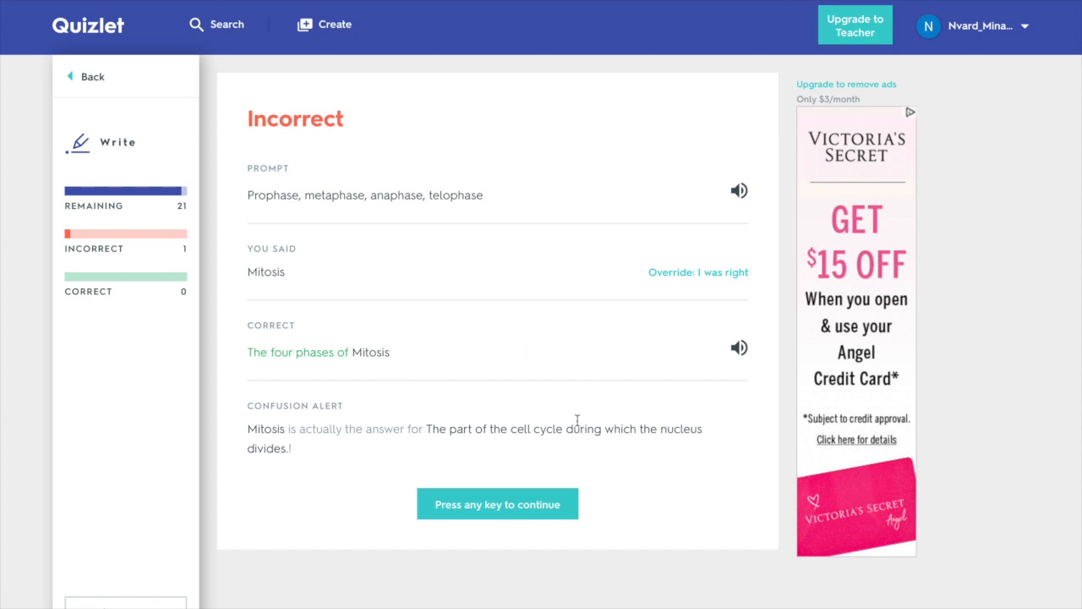
click(510, 505)
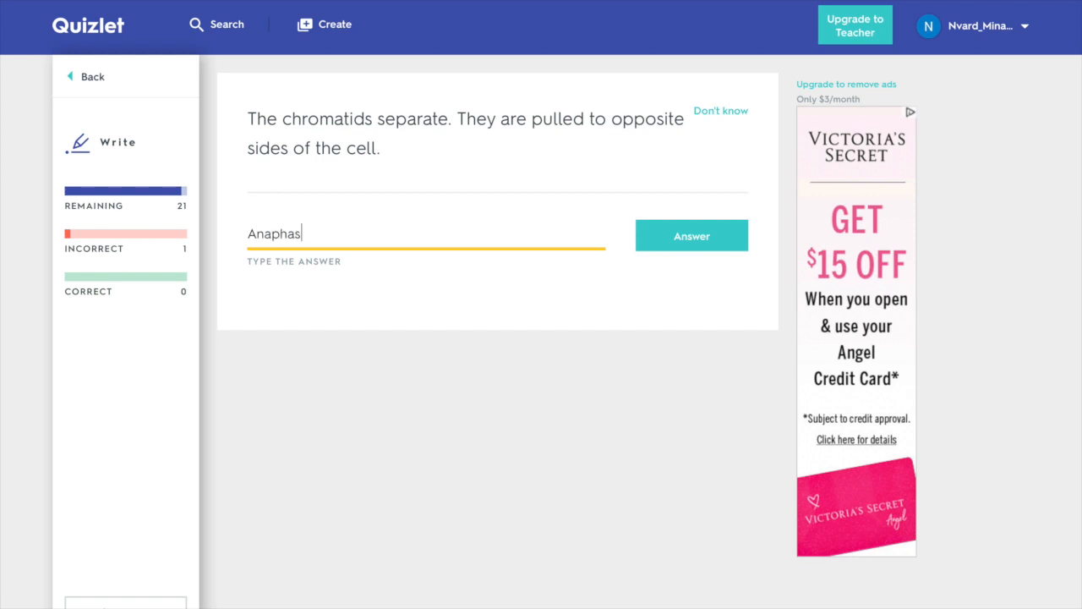
Step: Submit Anaphase for the separating chromatids prompt, play the prompt's audio, and continue
click(660, 242)
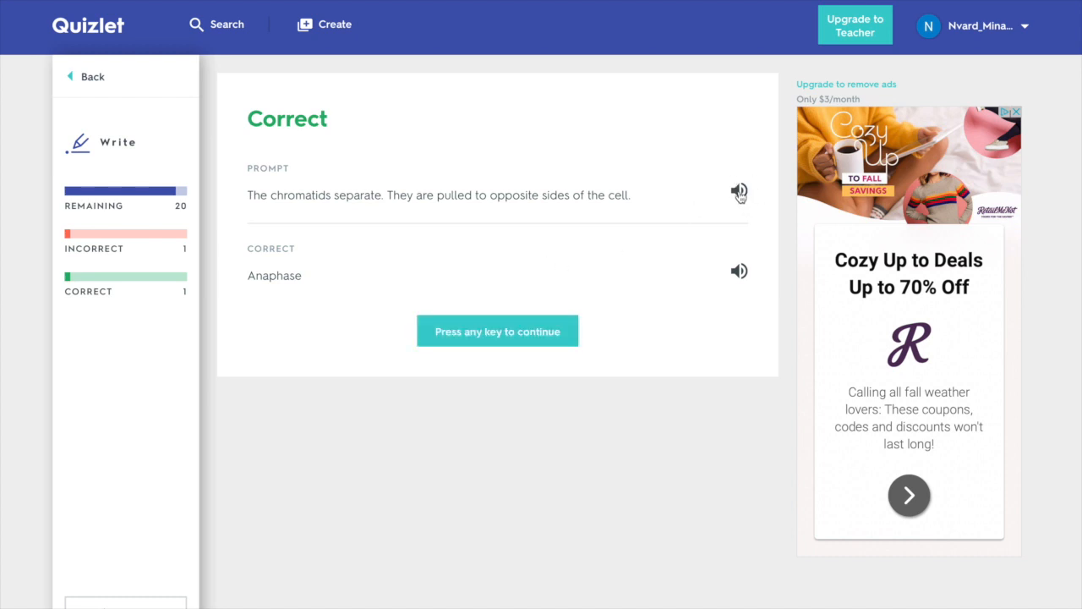
click(738, 196)
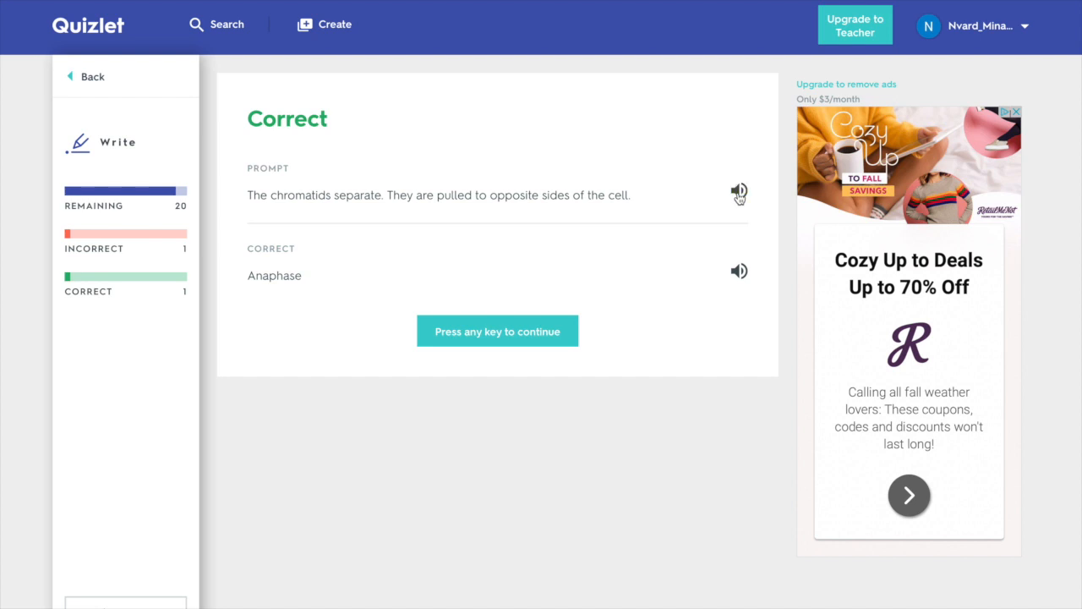
click(506, 340)
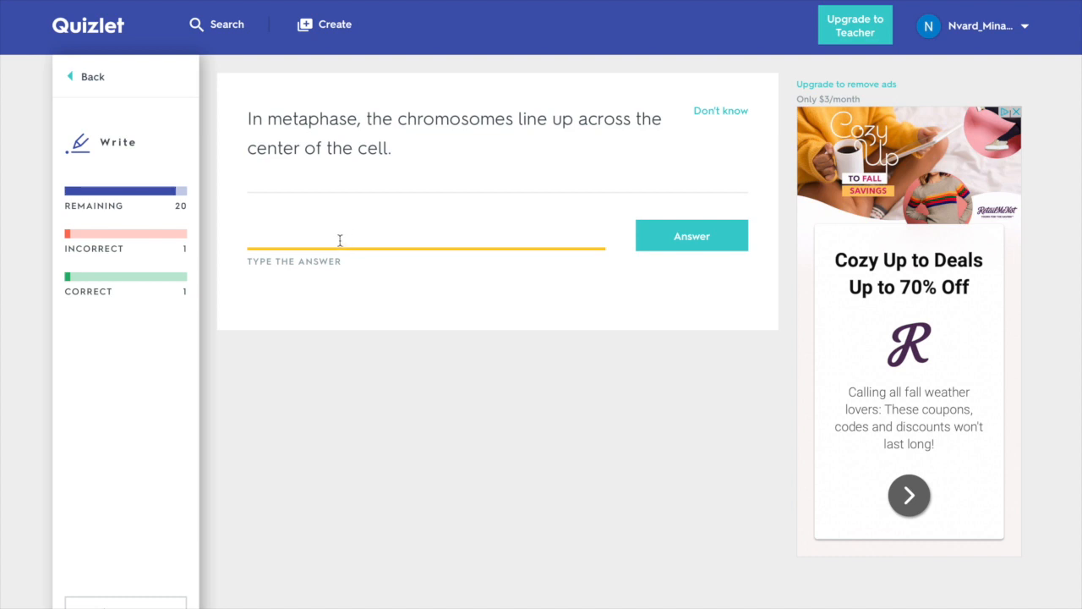
Step: Mark the metaphase chromosomes prompt as not known and return to the Mitosis set's overview page
click(719, 113)
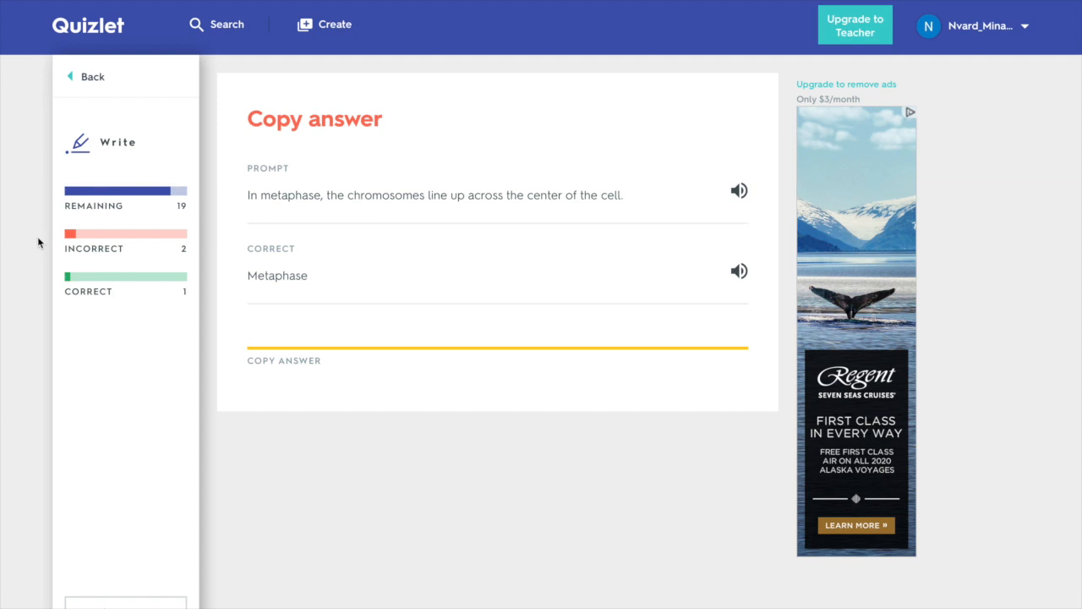
click(73, 82)
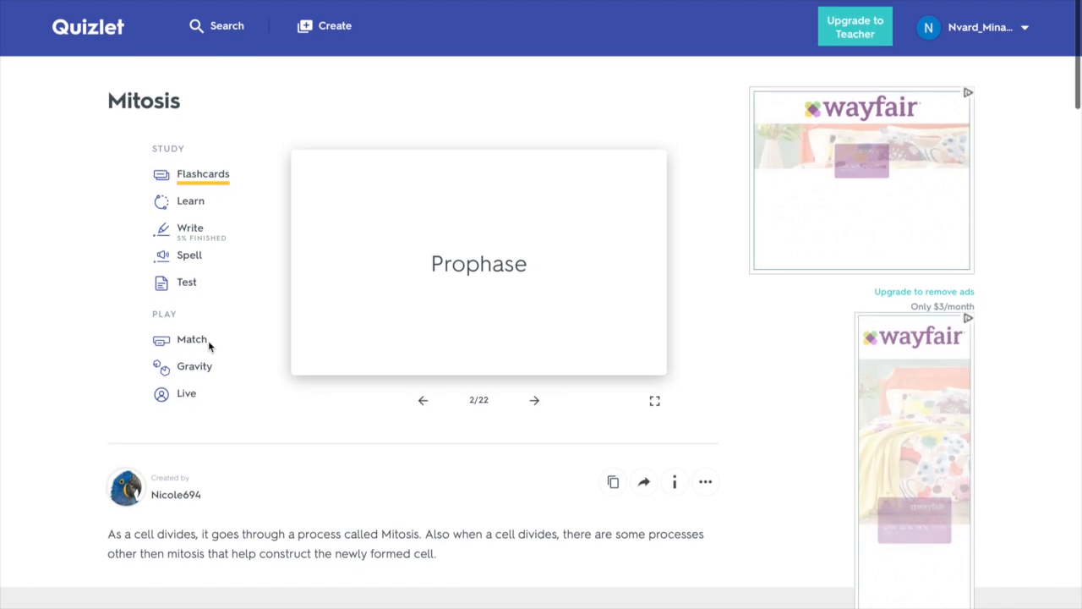
scroll(209, 345, down, 2)
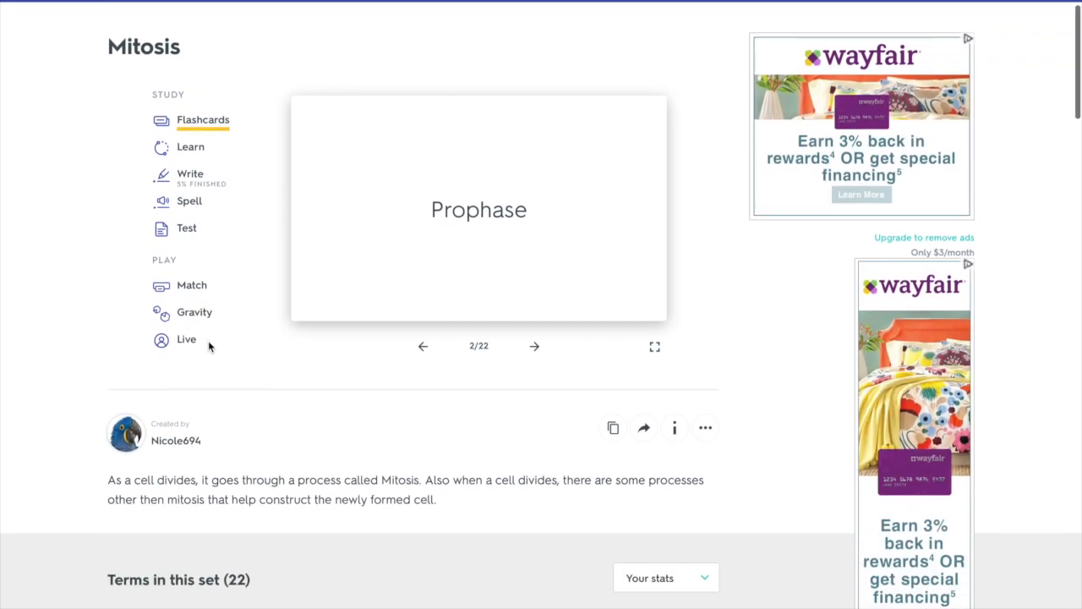
scroll(209, 347, down, 1)
scroll(209, 347, up, 3)
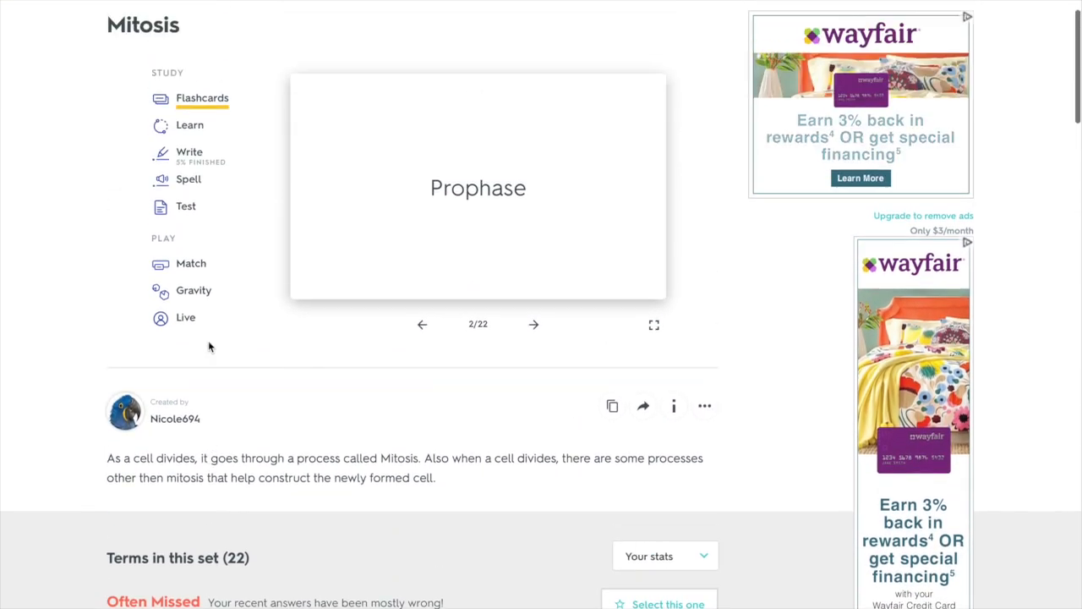
scroll(209, 346, down, 1)
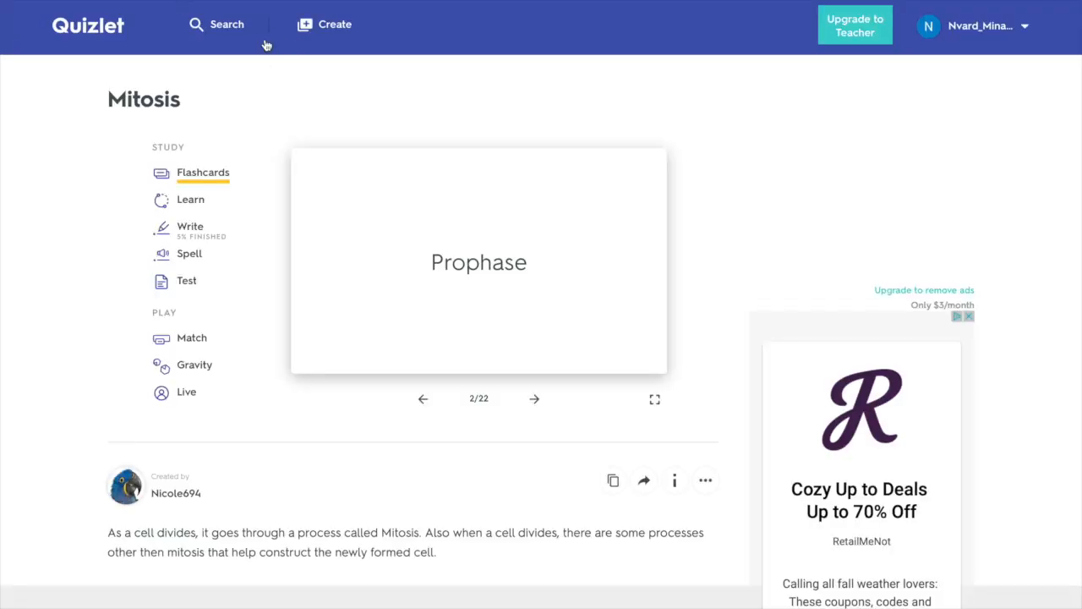
Step: Search Quizlet for "mitosis" and browse the study sets in the results
click(227, 31)
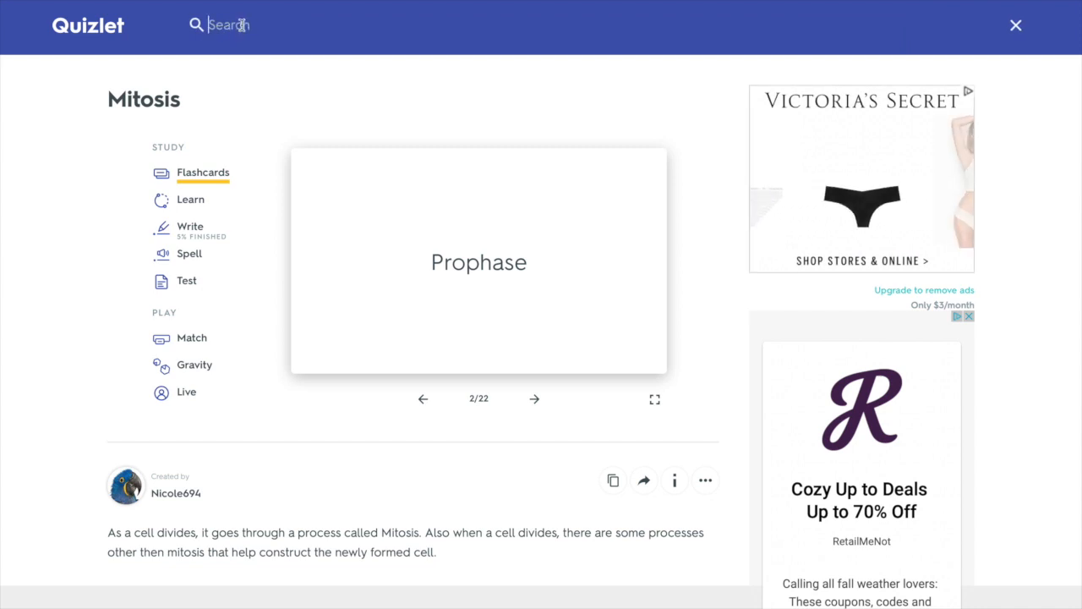
text(mitosis)
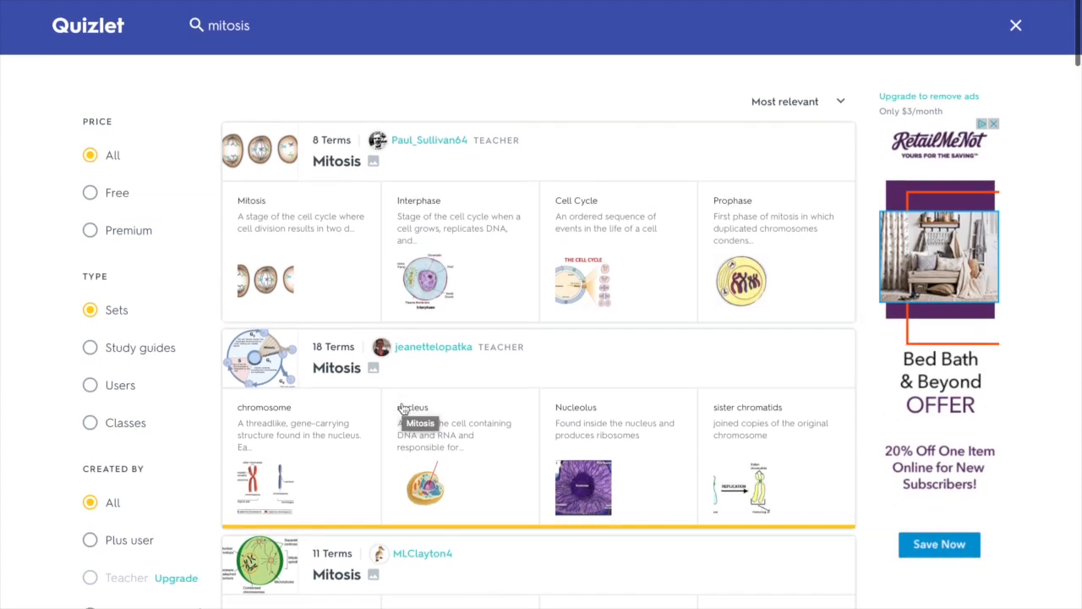
scroll(403, 410, down, 1)
scroll(403, 410, down, 6)
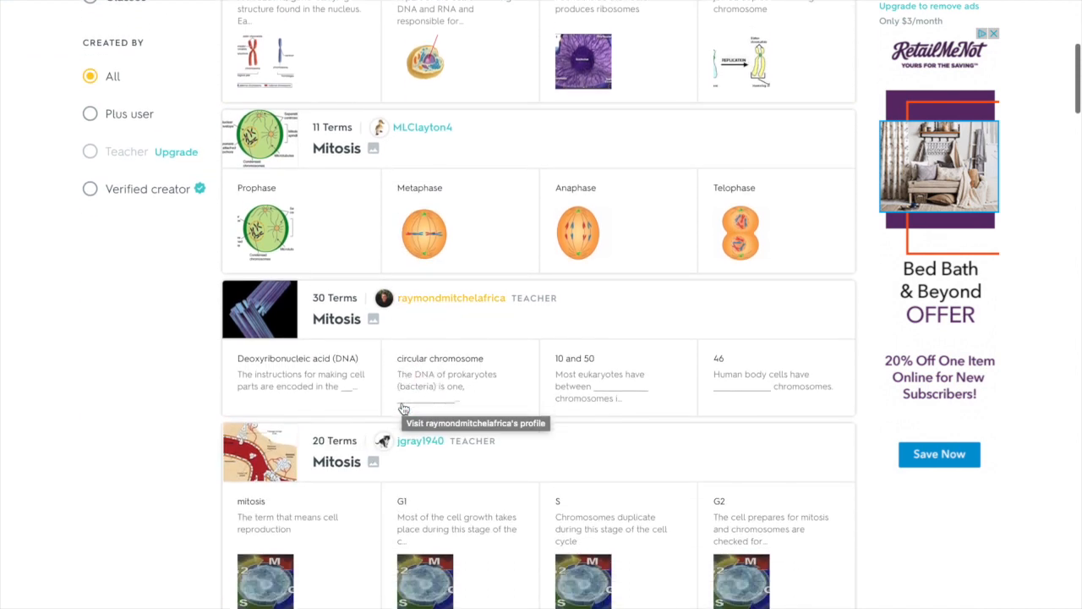
scroll(403, 410, down, 1)
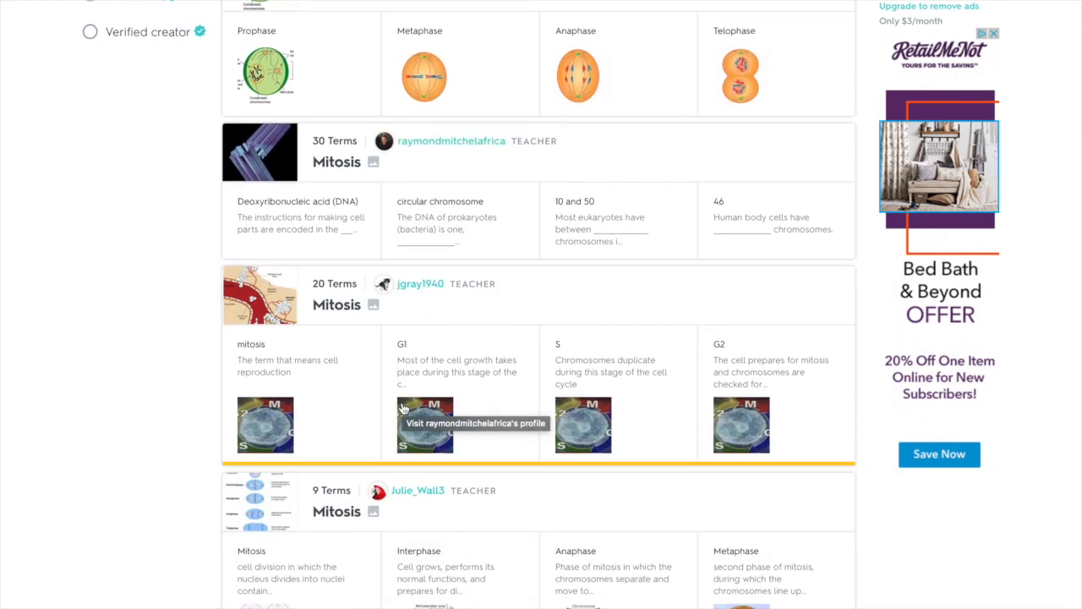
scroll(436, 300, up, 7)
scroll(436, 300, down, 4)
scroll(436, 303, up, 3)
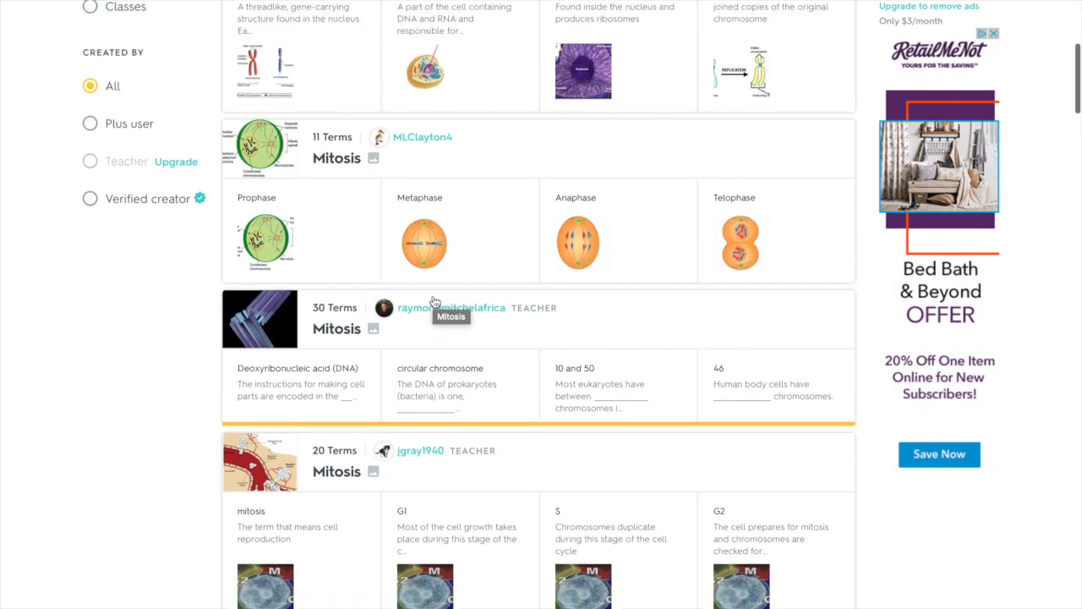
scroll(435, 303, up, 4)
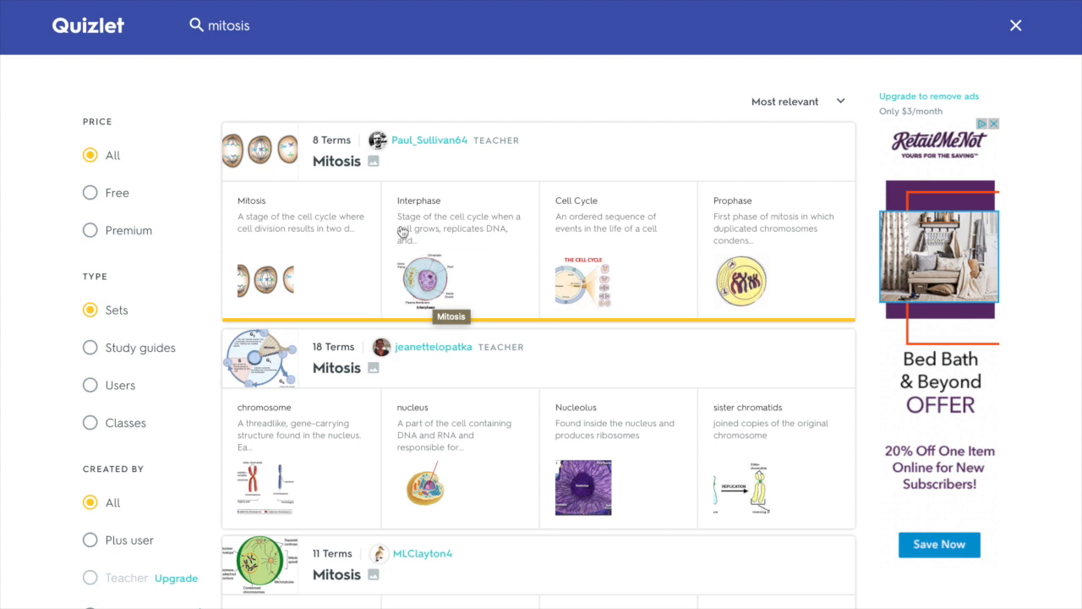
Step: Open the teacher-created Mitosis set with 8 terms and view its list of terms
click(340, 162)
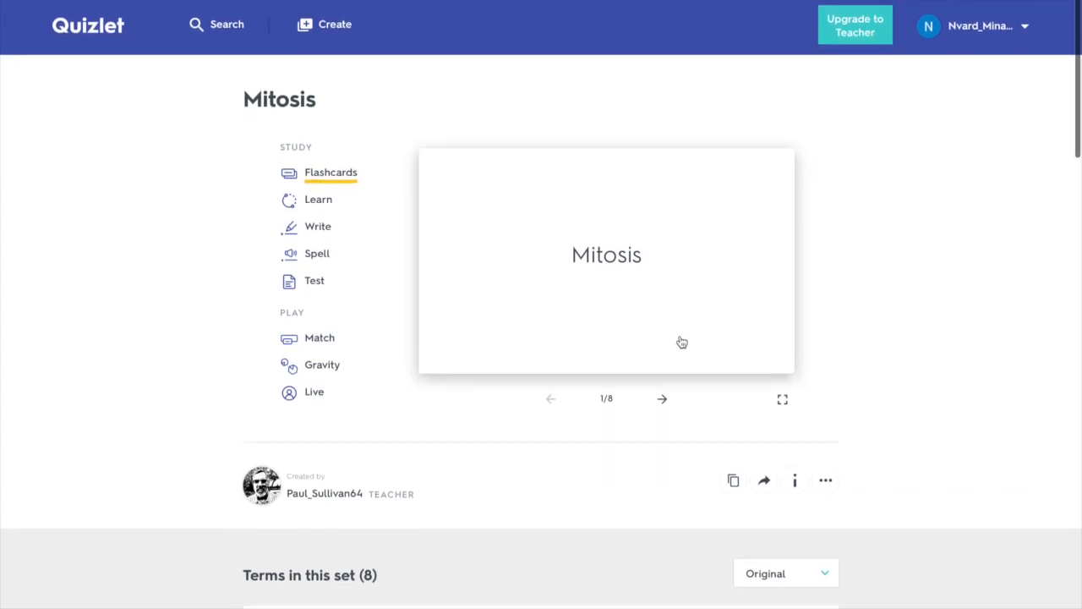
scroll(682, 341, down, 2)
scroll(682, 342, down, 4)
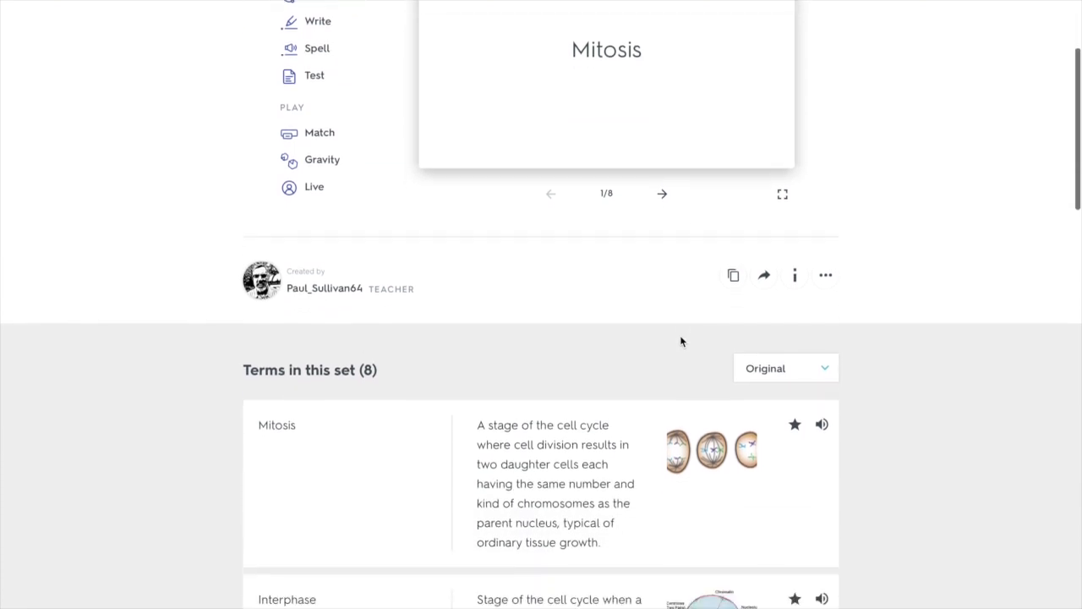
Step: Enlarge the diagram of the Interphase term to view it, and close the enlarged picture
scroll(682, 342, down, 4)
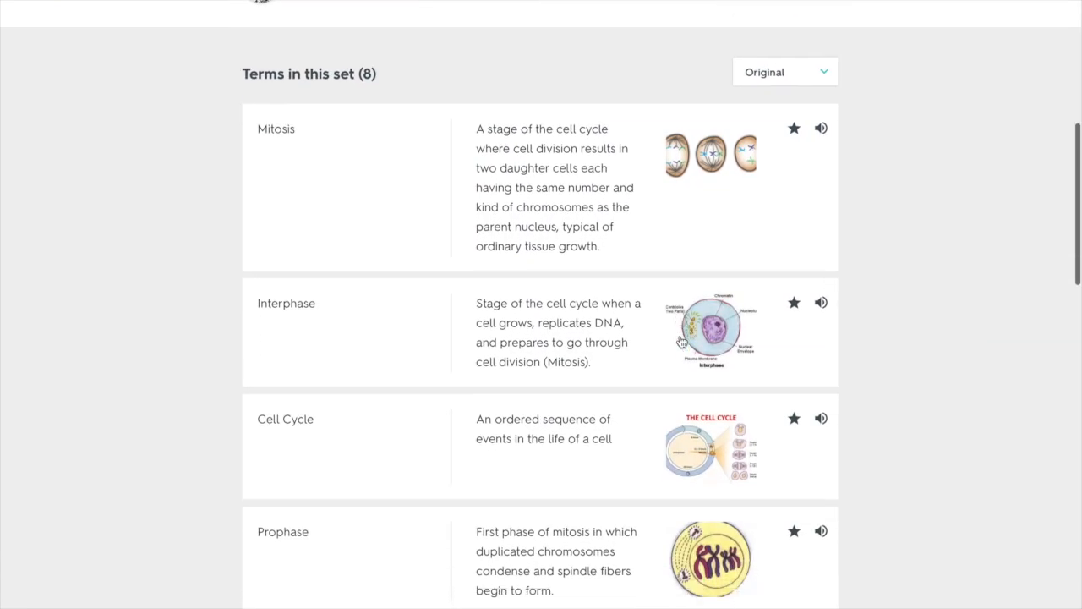
scroll(741, 275, up, 3)
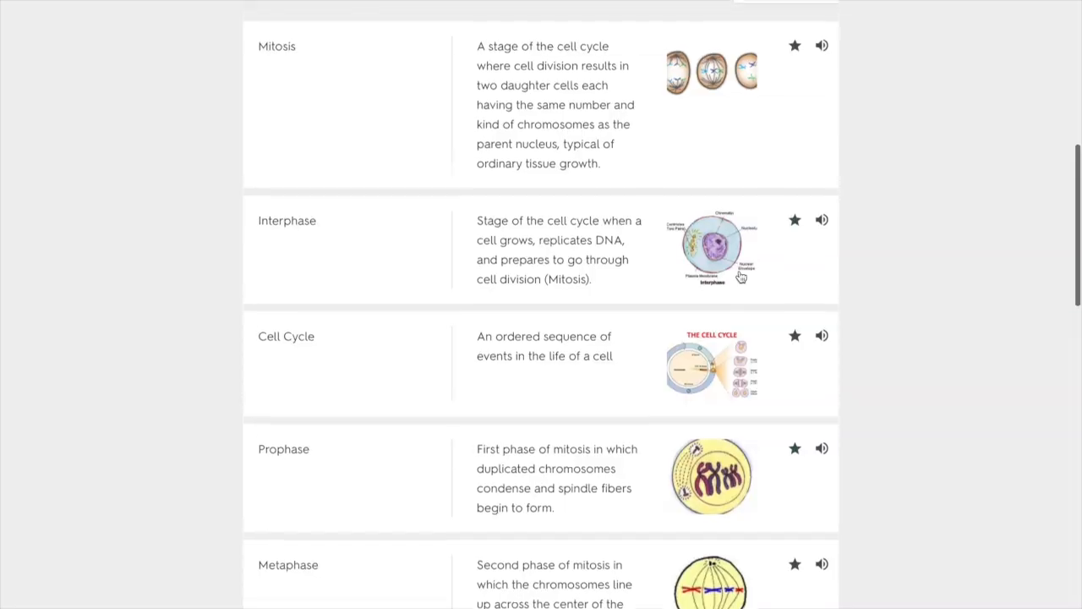
click(740, 275)
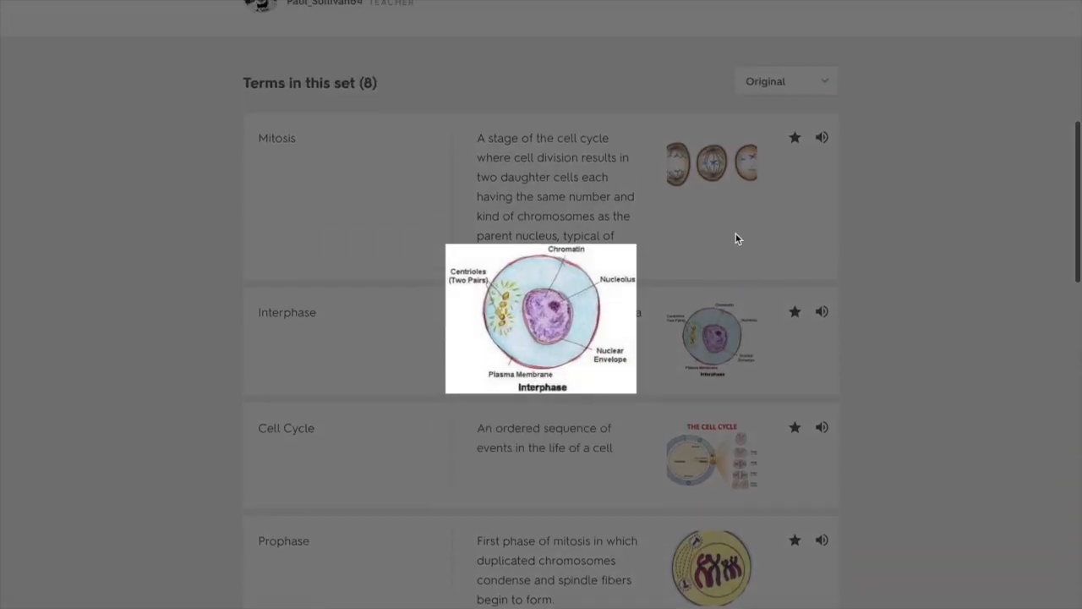
click(734, 234)
Step: Review the set's terms, definitions and pictures through Cytokinesis, check the suggested related sets, and return to the flashcard preview
scroll(418, 234, down, 2)
scroll(417, 234, up, 3)
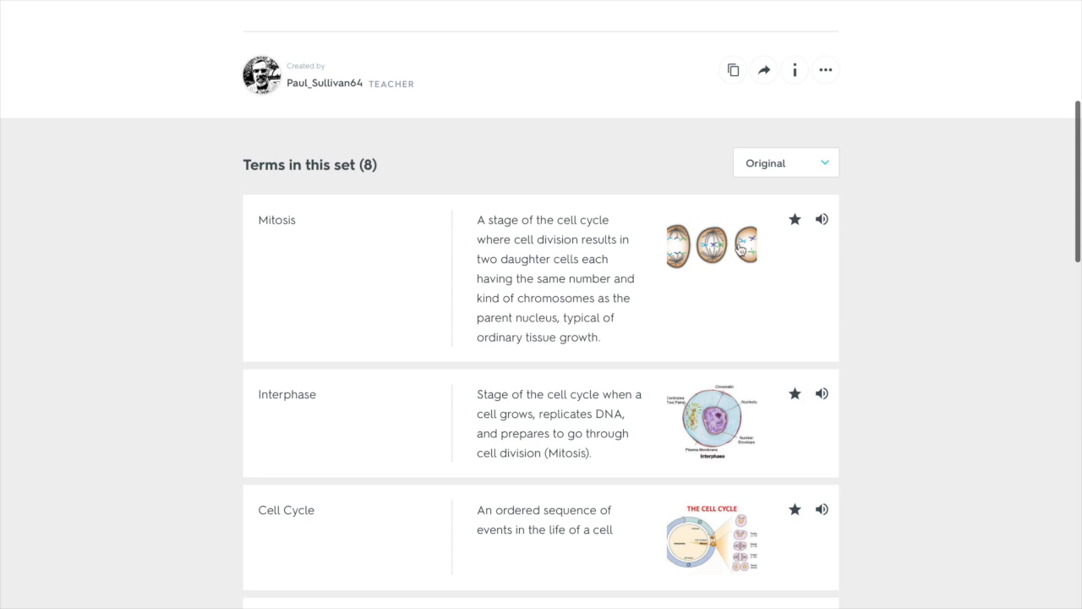
scroll(642, 282, up, 1)
scroll(643, 282, down, 2)
scroll(642, 283, down, 4)
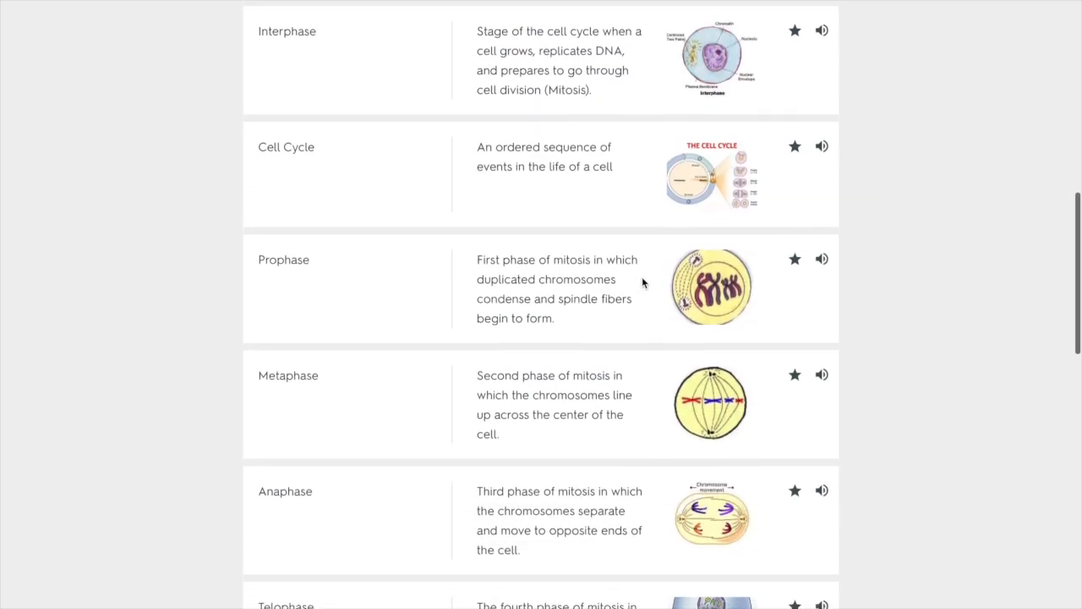
scroll(642, 282, down, 3)
scroll(643, 282, down, 5)
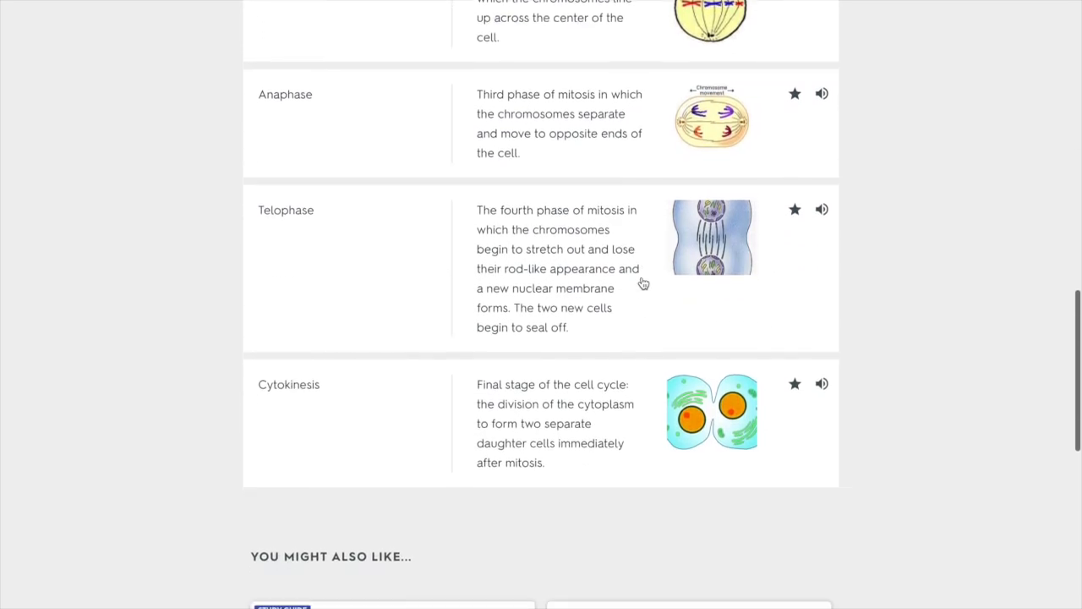
scroll(643, 283, down, 3)
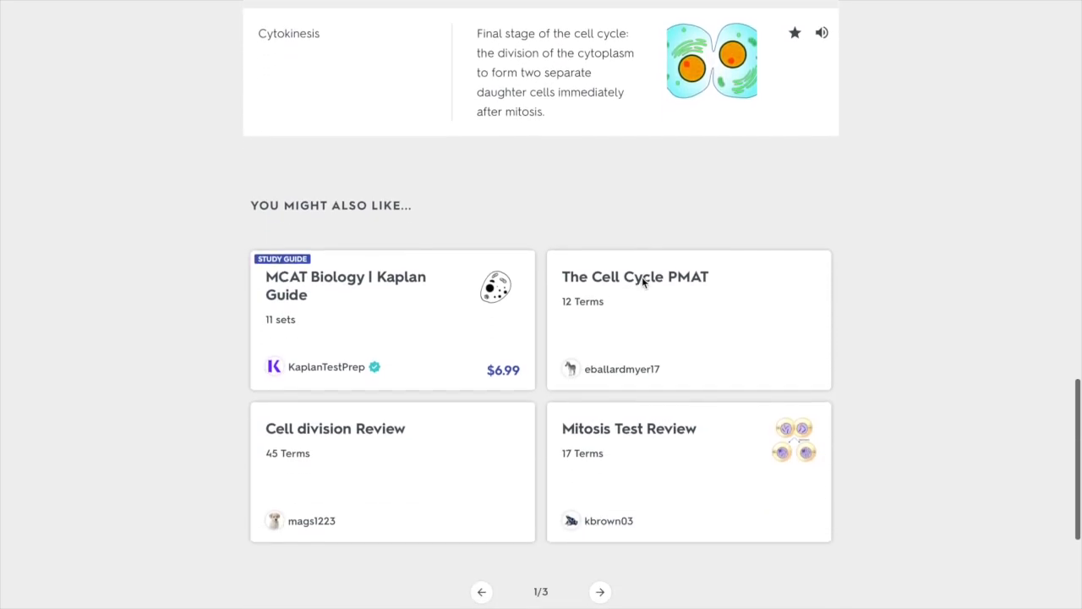
scroll(643, 283, up, 3)
scroll(629, 290, up, 3)
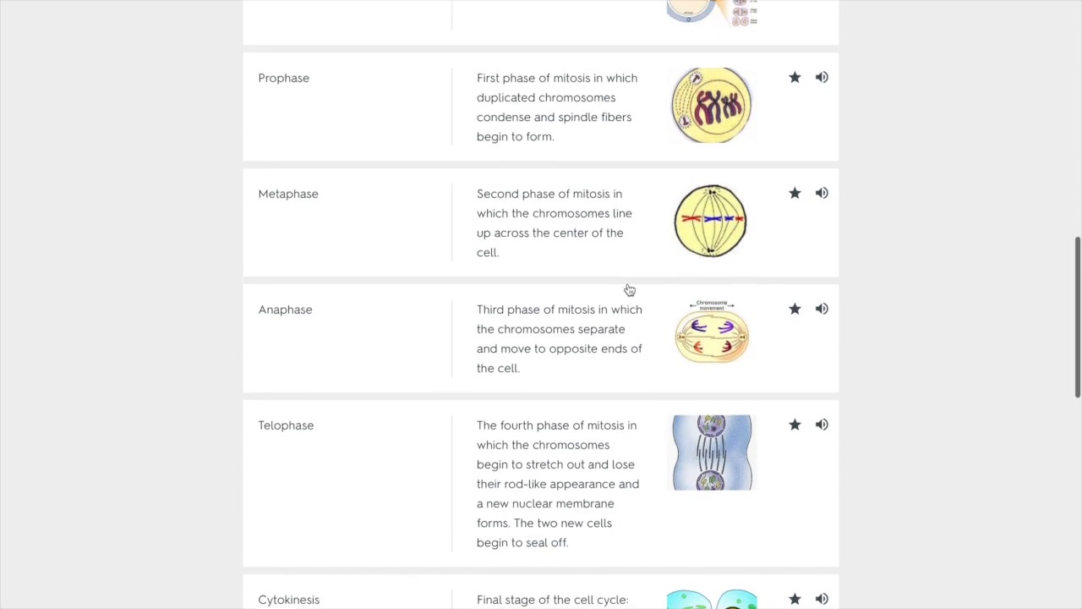
scroll(629, 290, up, 9)
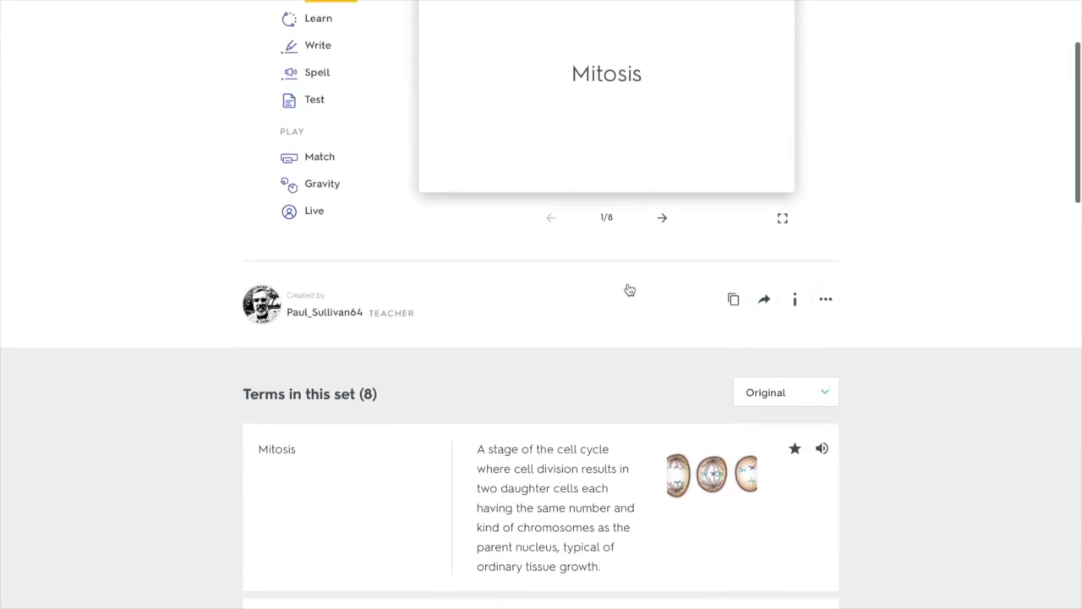